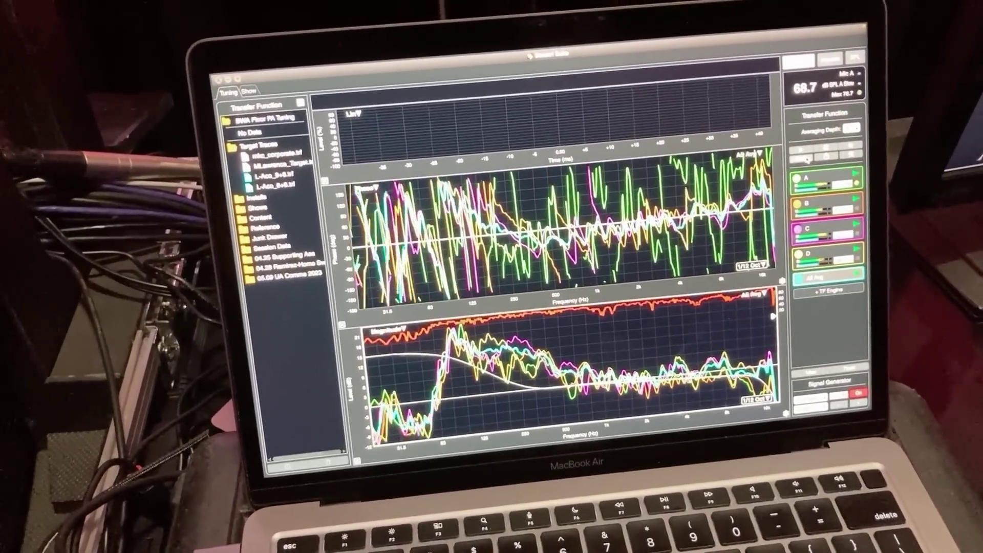
# Capture the live A–D and average traces as the group 'Mains R_Pre Processing'
pyautogui.press('space')
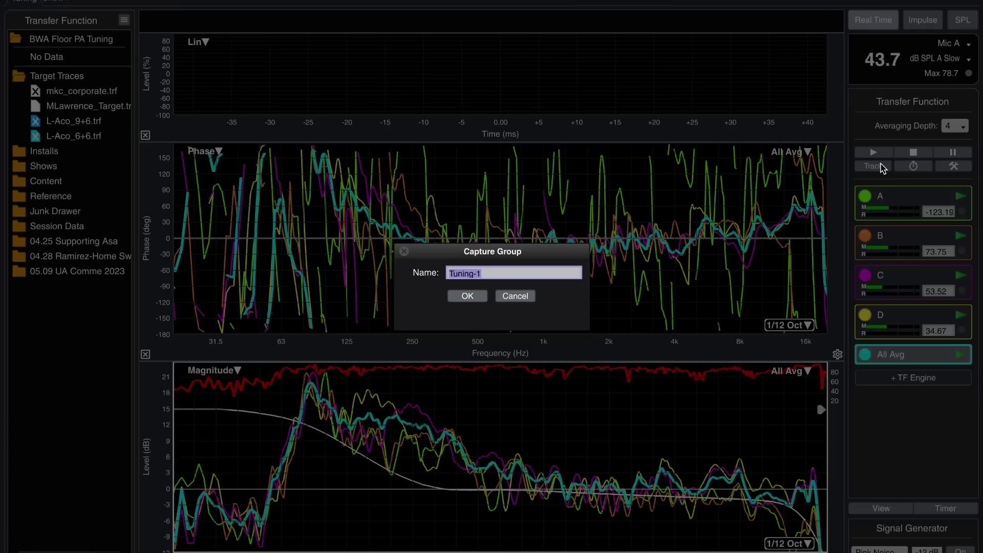
pyautogui.write('Mains R_Pre Processing')
pyautogui.press('Return')
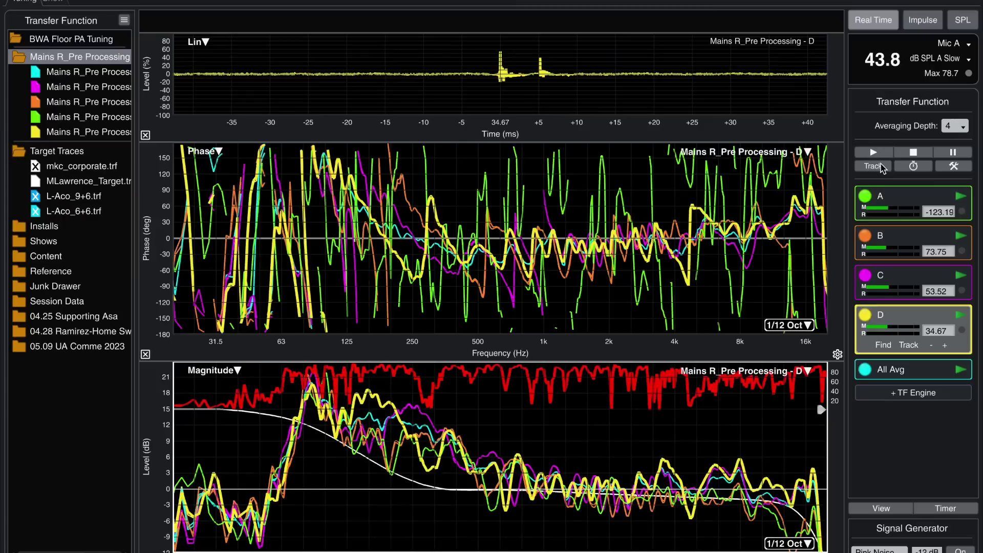
# Compare mics A–D, then change mic A's delay from -123.19 to 85.00
pyautogui.click(917, 198)
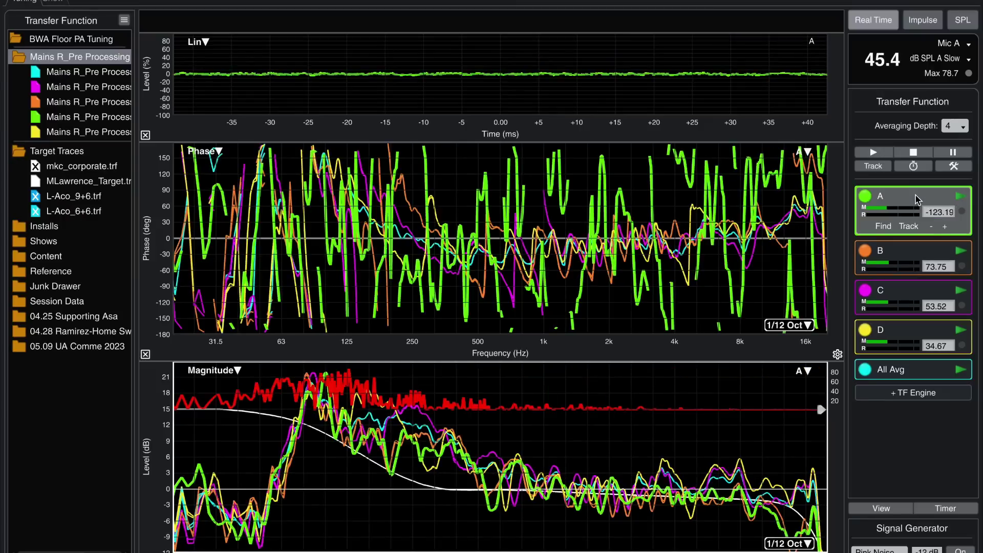
pyautogui.click(920, 246)
pyautogui.click(911, 293)
pyautogui.click(911, 330)
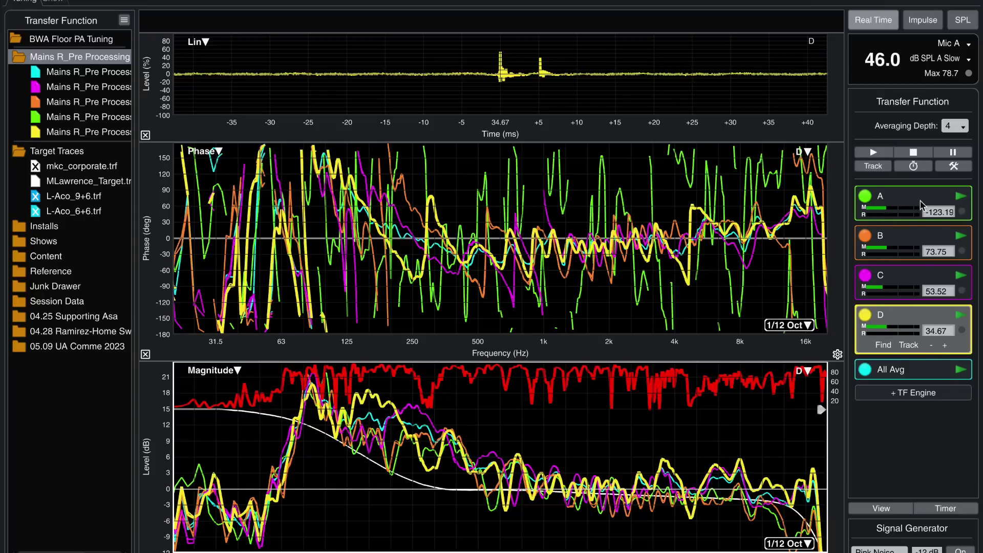
pyautogui.click(920, 205)
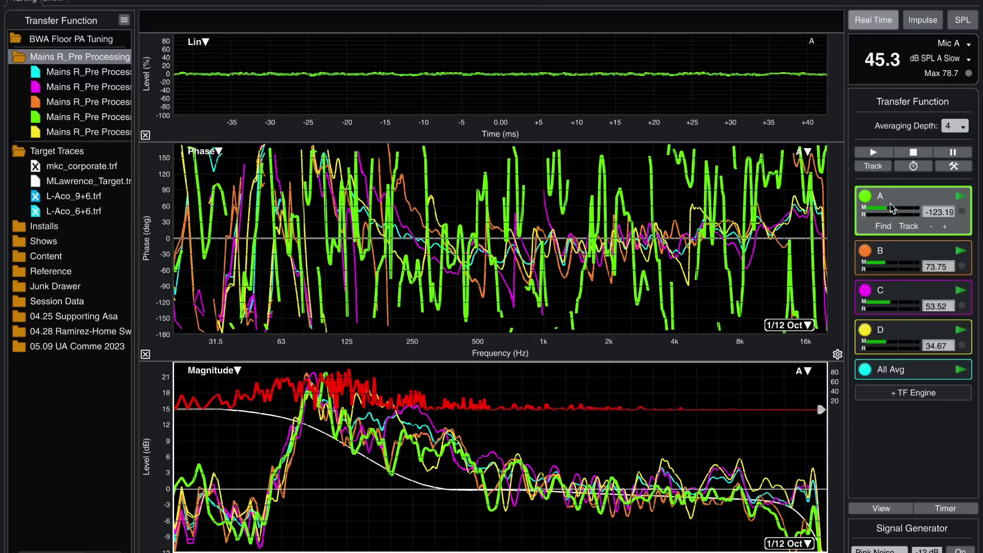
pyautogui.click(899, 251)
pyautogui.click(892, 201)
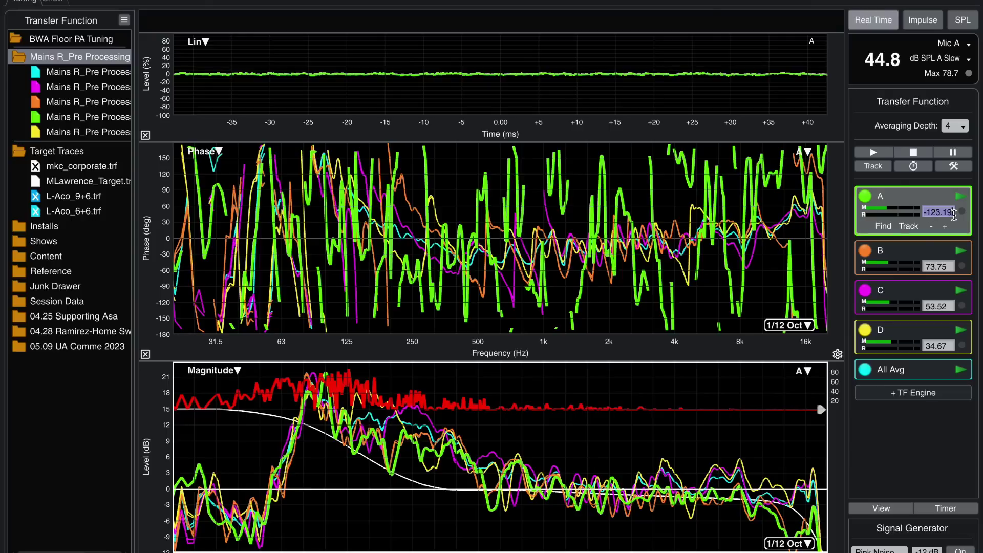
pyautogui.write('85')
pyautogui.press('Return')
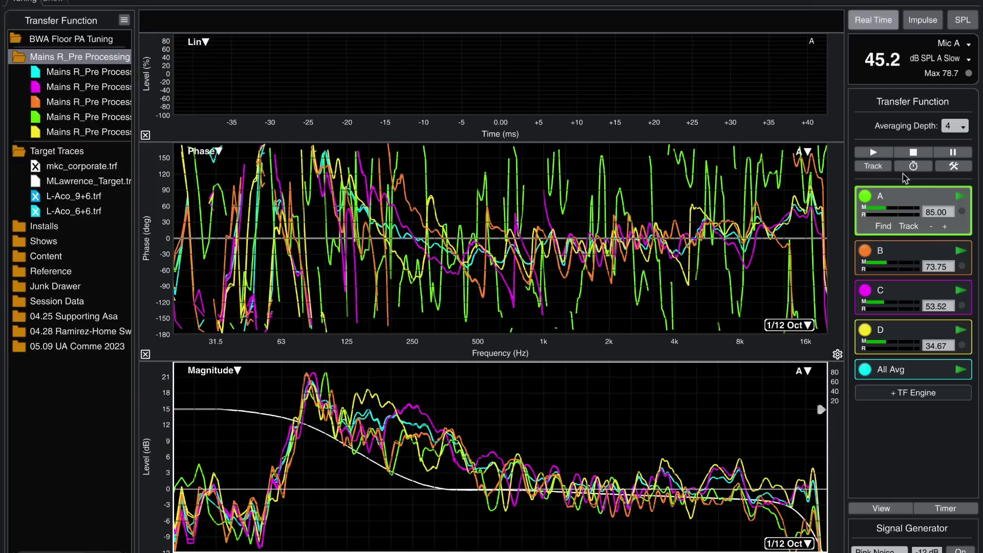
# Delete the old capture folder and turn on delay tracking for all mics
pyautogui.rightClick(47, 68)
pyautogui.click(90, 239)
pyautogui.click(437, 307)
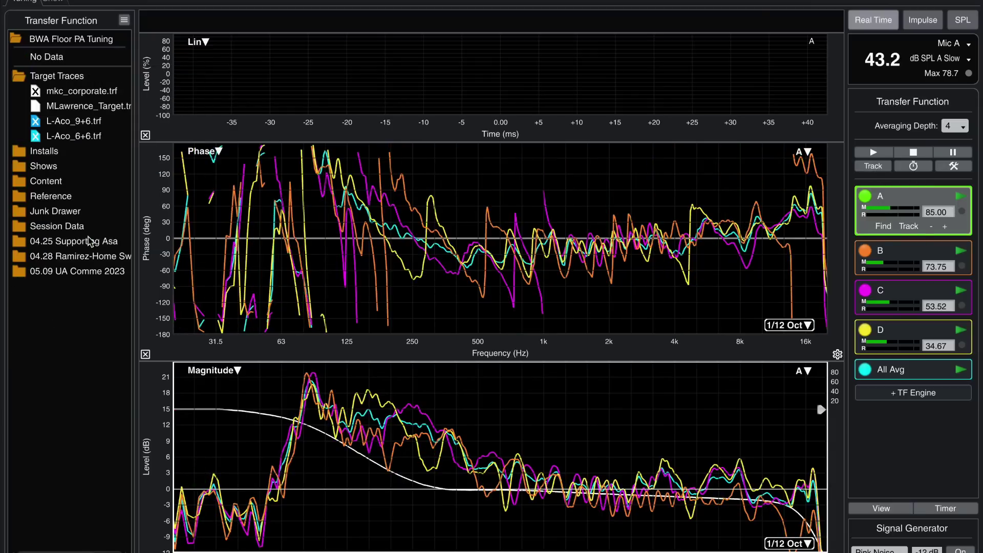
pyautogui.click(879, 169)
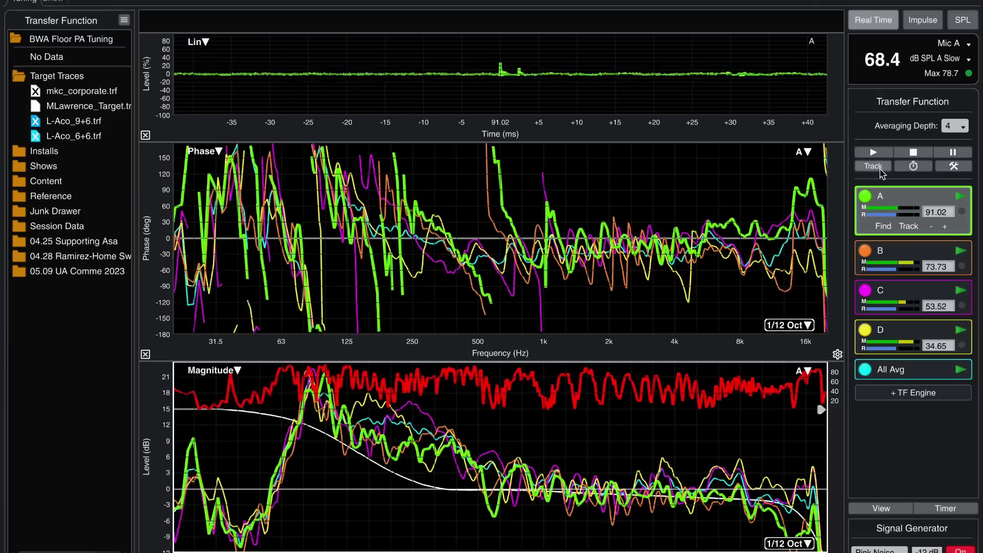
# Capture a fresh trace group named 'Mains R_Pre Processing'
pyautogui.hotkey('shift', 'space')
pyautogui.write('Mains')
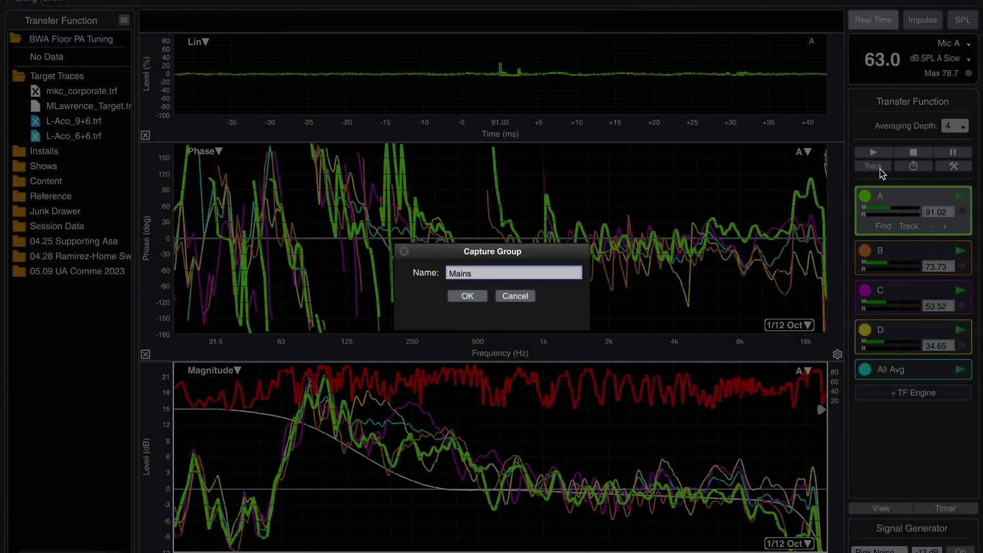
pyautogui.write('R_Pre Processing')
pyautogui.press('Return')
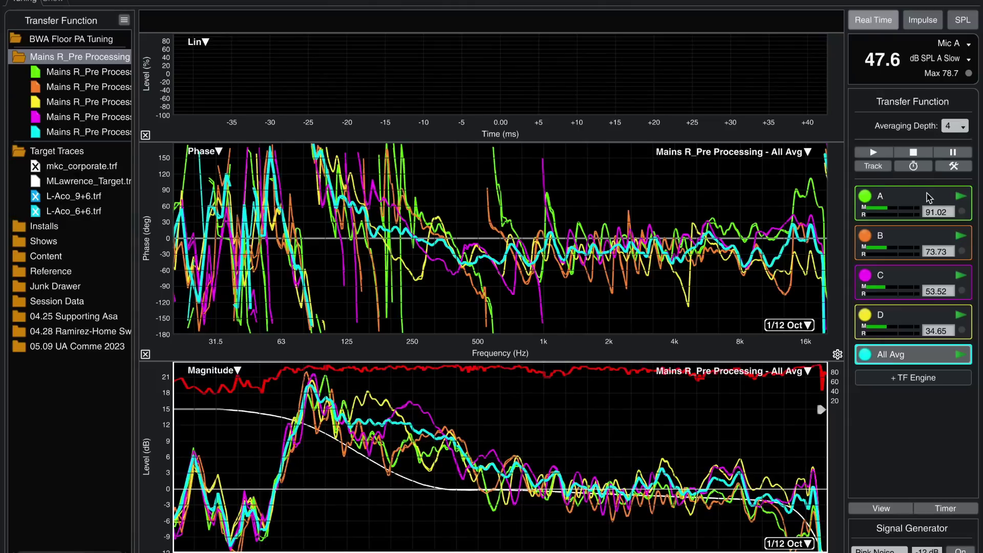
# With mic A and All Avg shown, overlay MLawrence_Target.trf from Target Traces on the captures
pyautogui.click(928, 197)
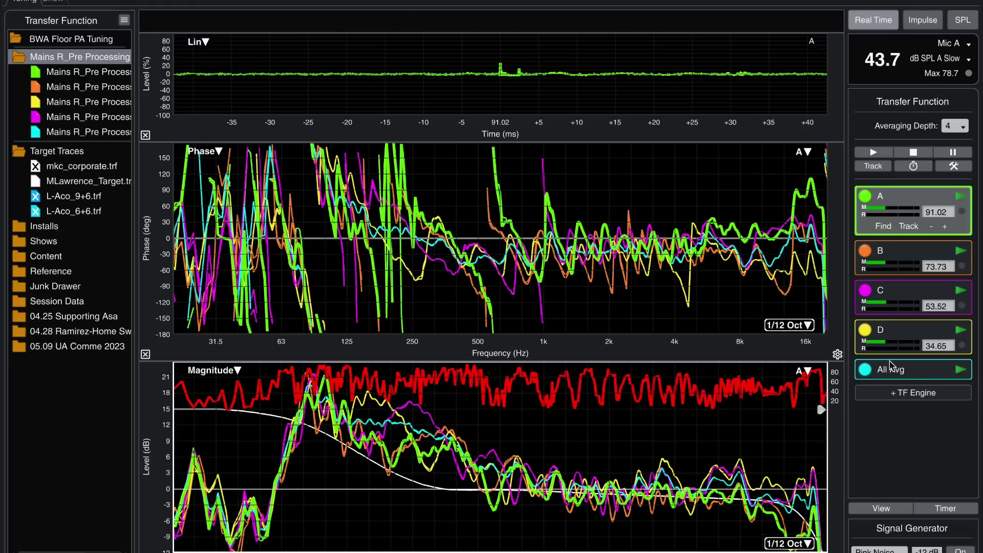
pyautogui.click(865, 371)
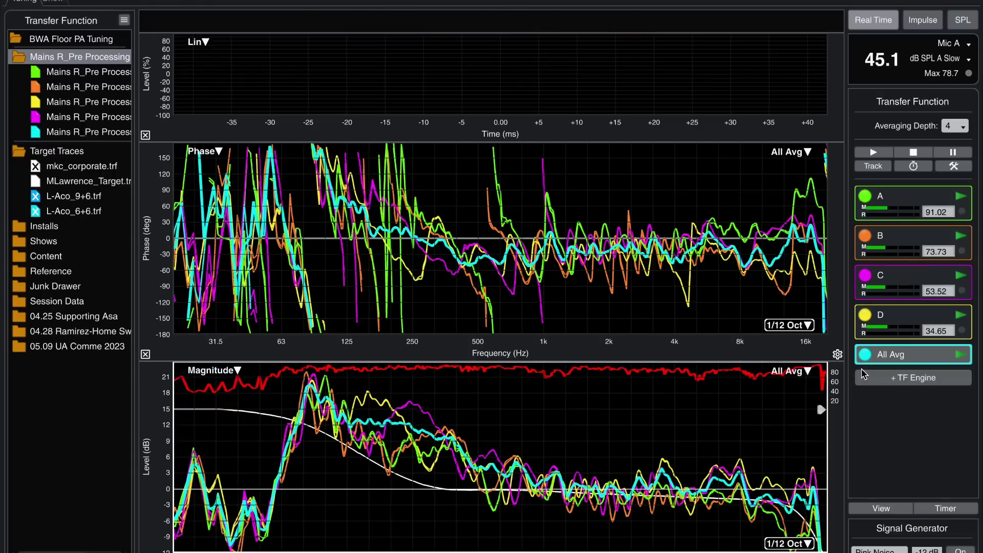
pyautogui.click(41, 131)
pyautogui.click(549, 435)
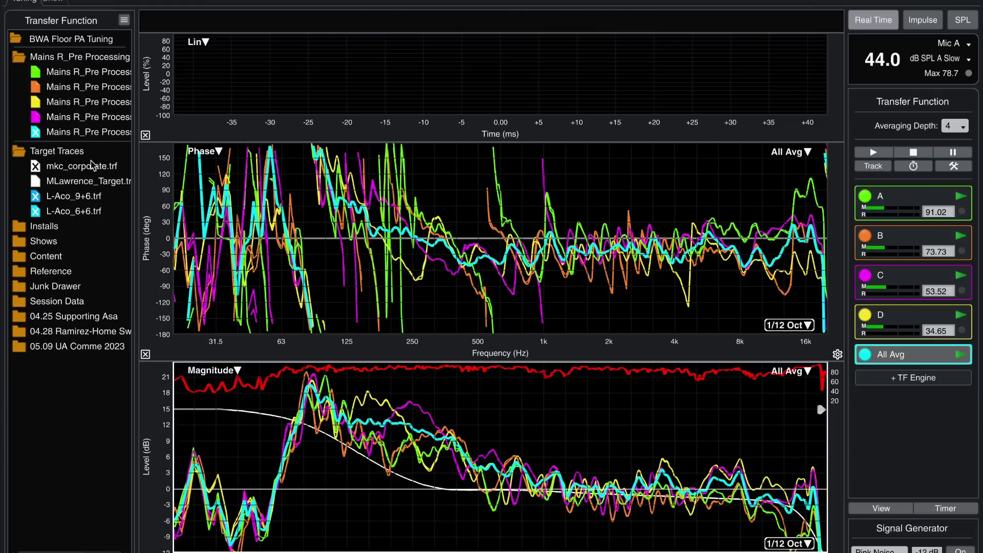
pyautogui.click(98, 183)
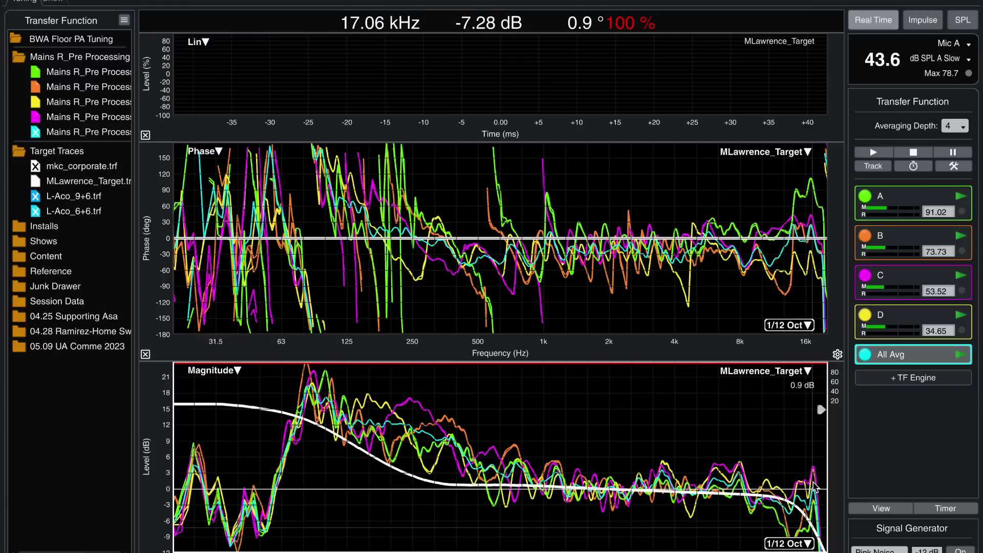
# Lower the target curve about 0.9 dB to match the traces and hide live All Avg
pyautogui.moveTo(441, 484); pyautogui.dragTo(441, 489)
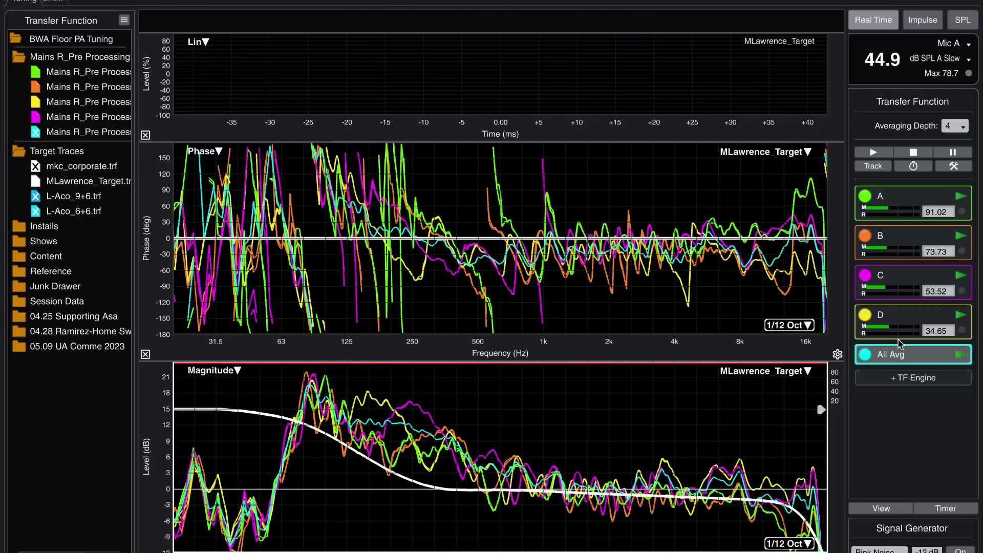
pyautogui.click(867, 354)
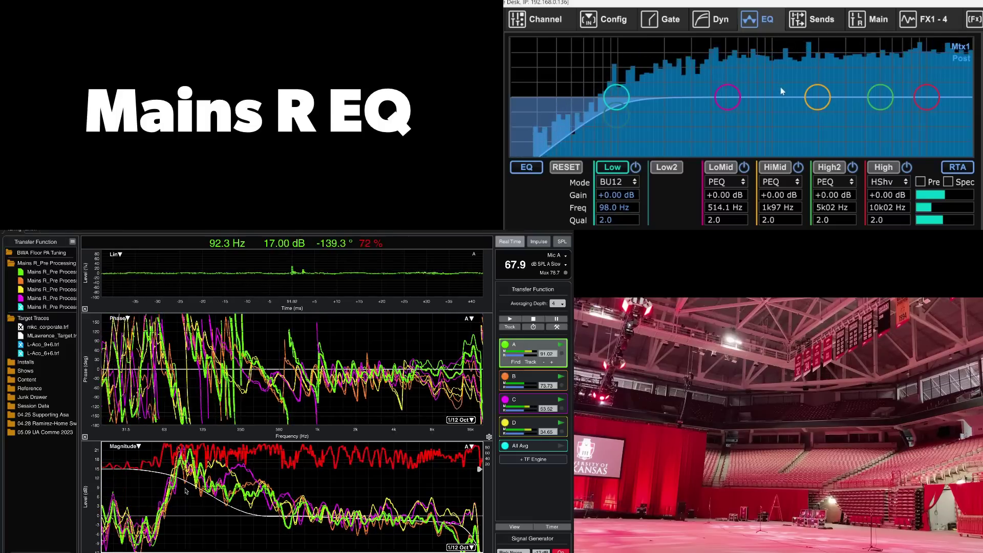
# Pull down the LoMid band and set its frequency to 248.9 Hz and Q to 0.5
pyautogui.moveTo(727, 104); pyautogui.dragTo(665, 134)
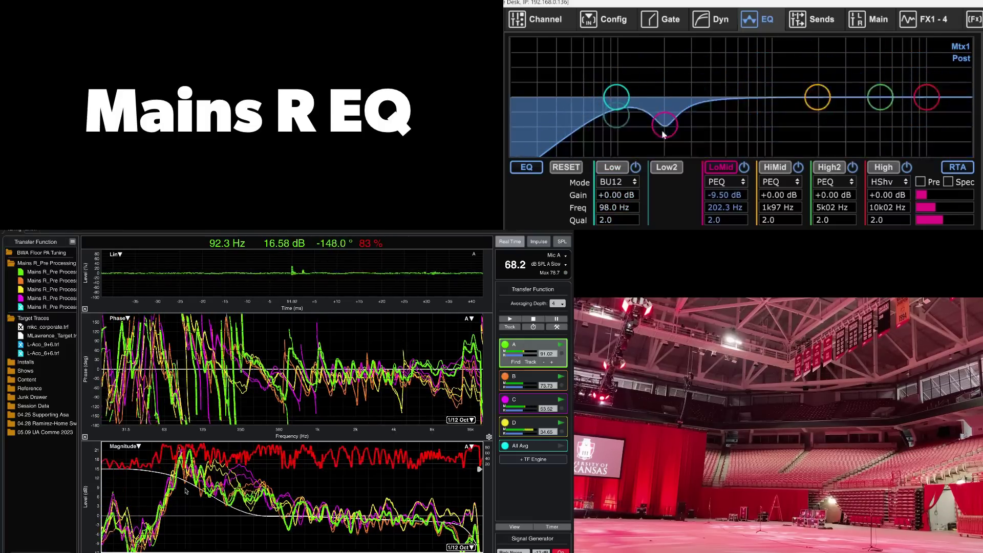
pyautogui.doubleClick(729, 209)
pyautogui.scroll(6, 728, 210)
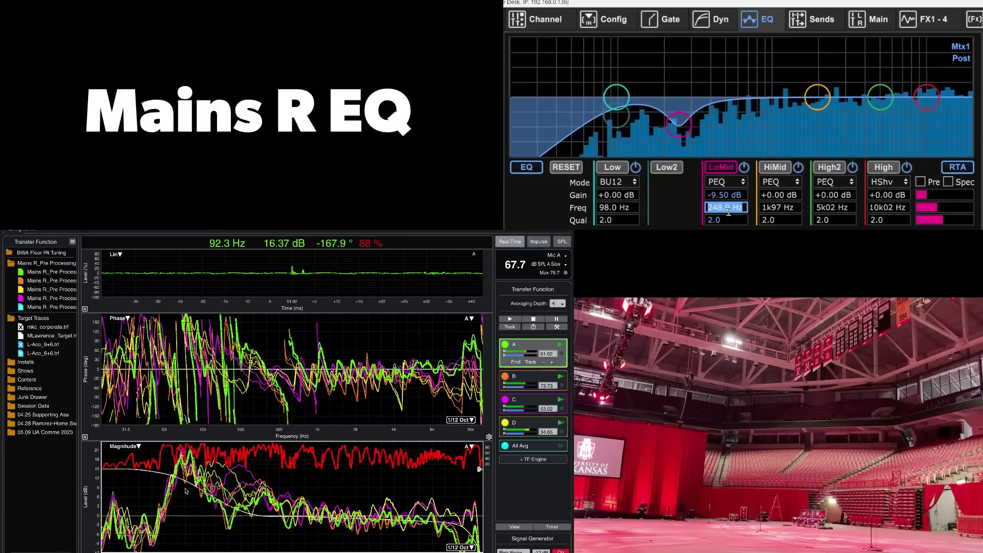
pyautogui.doubleClick(728, 221)
pyautogui.scroll(-5, 728, 226)
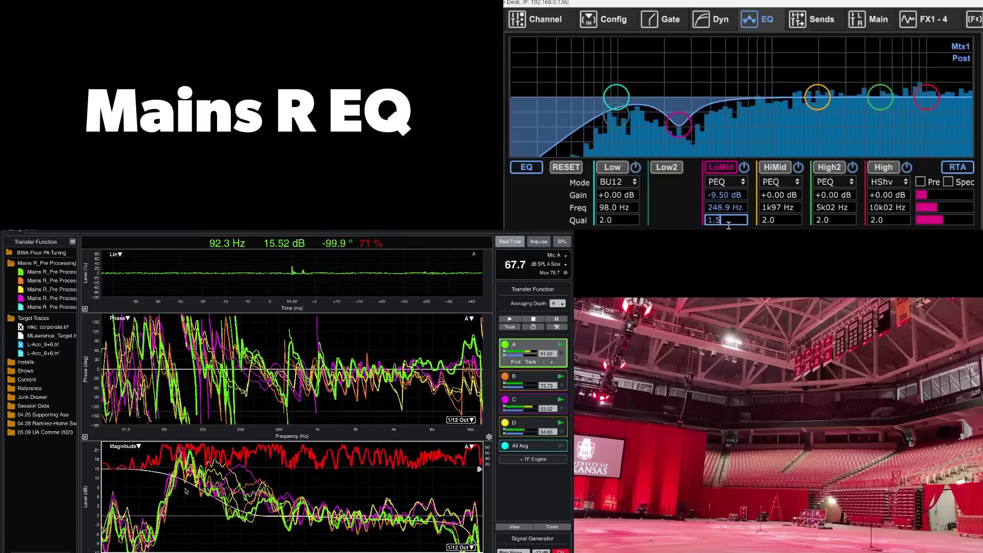
pyautogui.press('Return')
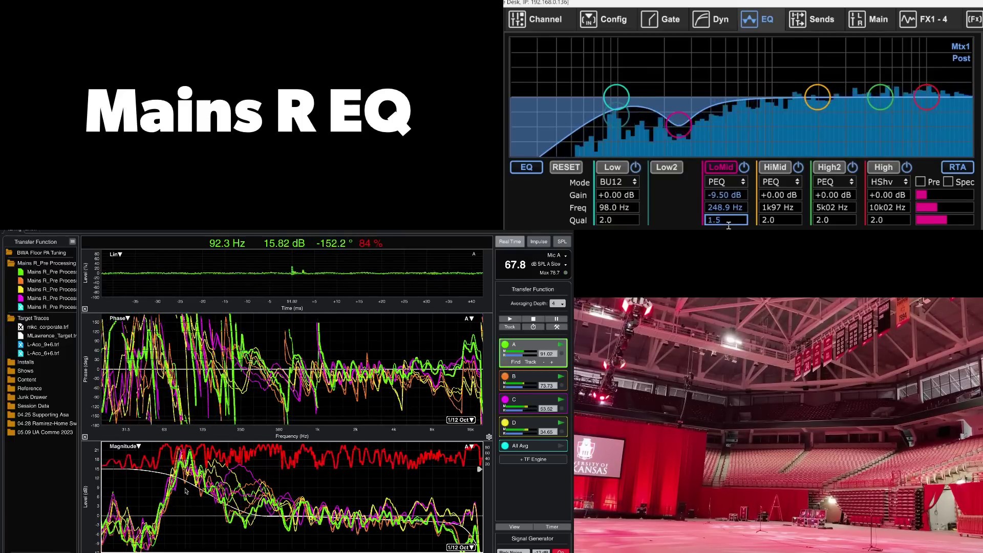
pyautogui.press('BackSpace')
pyautogui.write('0.5')
pyautogui.press('Return')
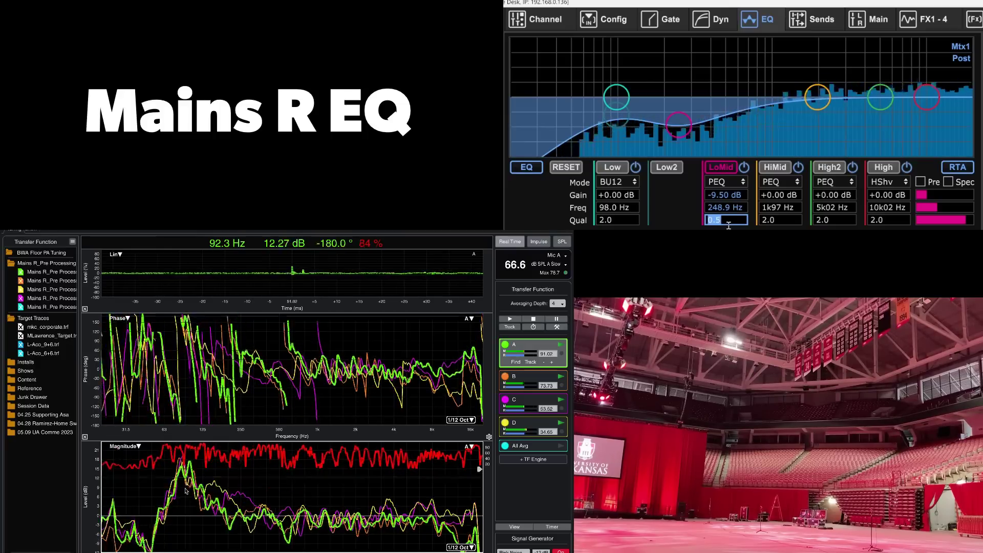
# Set LoMid gain to -8.00 dB against the target, then restart Smaart on measurement D
pyautogui.click(22, 336)
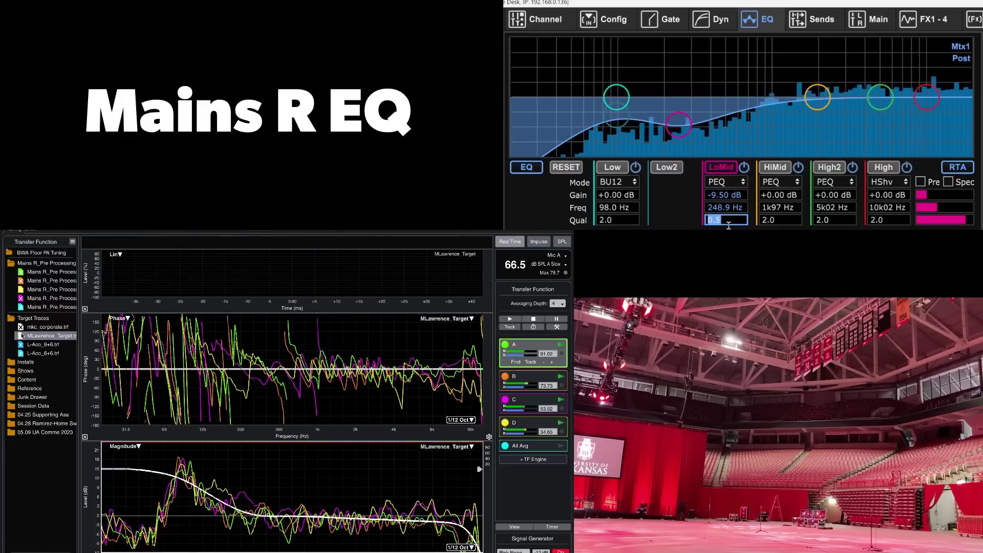
pyautogui.click(728, 195)
pyautogui.write('-8')
pyautogui.press('Return')
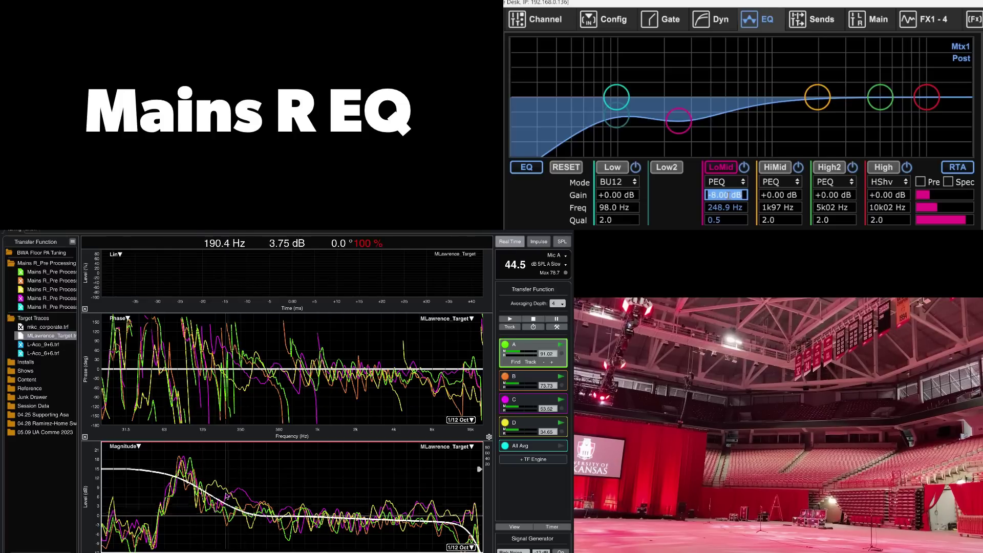
pyautogui.press('space')
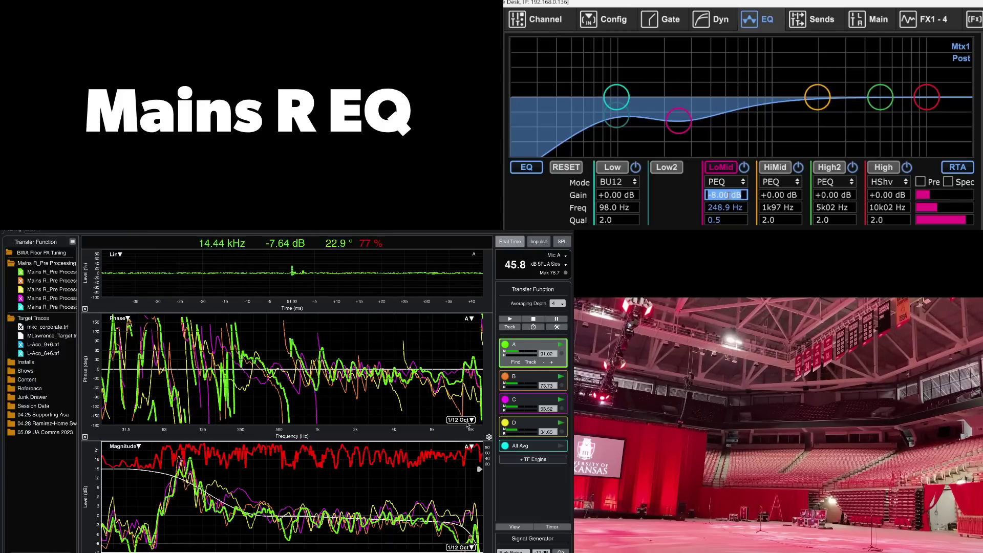
pyautogui.click(523, 424)
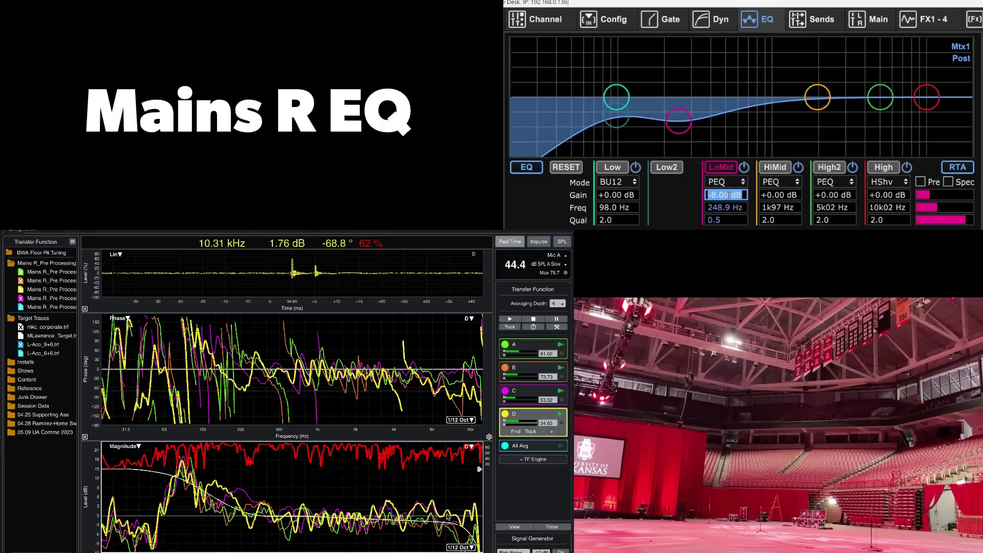
# Ease the LoMid gain from -8 to -7.00 dB
pyautogui.press('Return')
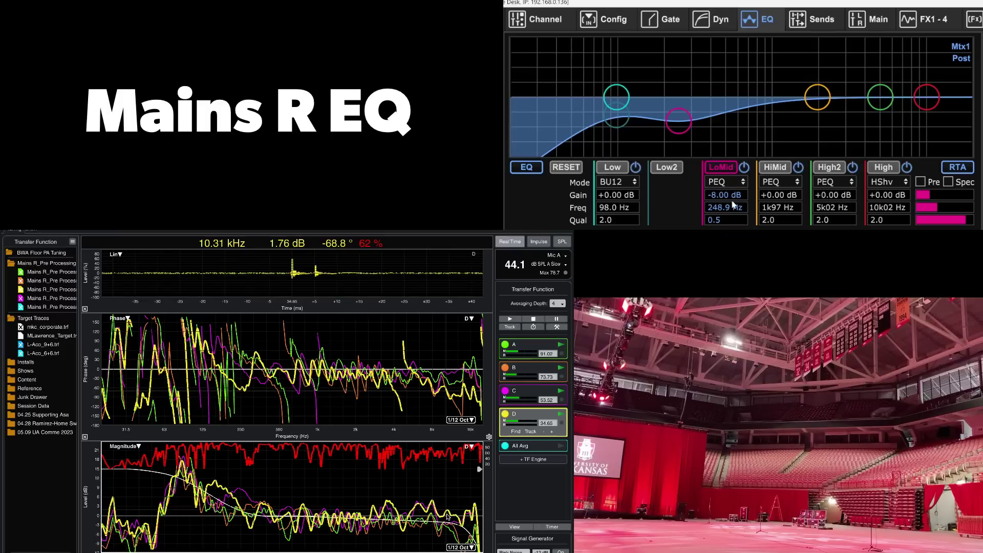
pyautogui.click(731, 195)
pyautogui.scroll(1, 733, 194)
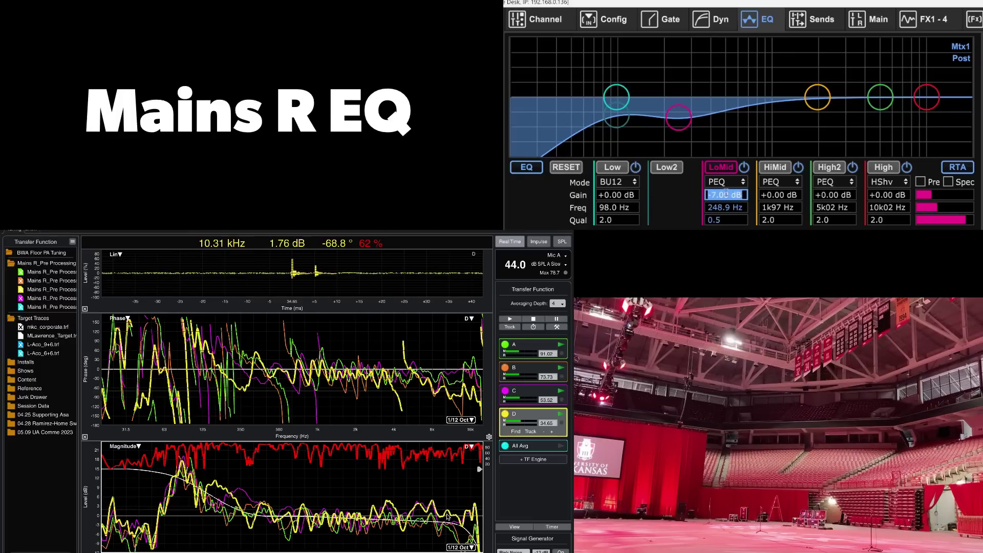
pyautogui.press('Tab')
# Set the HiMid band to 85.3 Hz, Q 2.5, with a -4 dB cut
pyautogui.click(781, 207)
pyautogui.write('8')
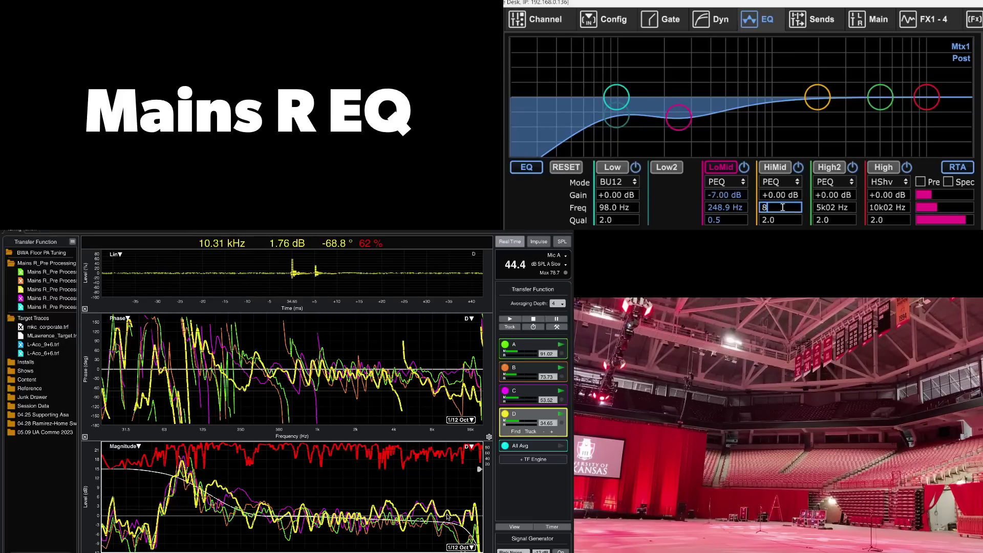
pyautogui.write('5.3')
pyautogui.press('Return')
pyautogui.press('BackSpace')
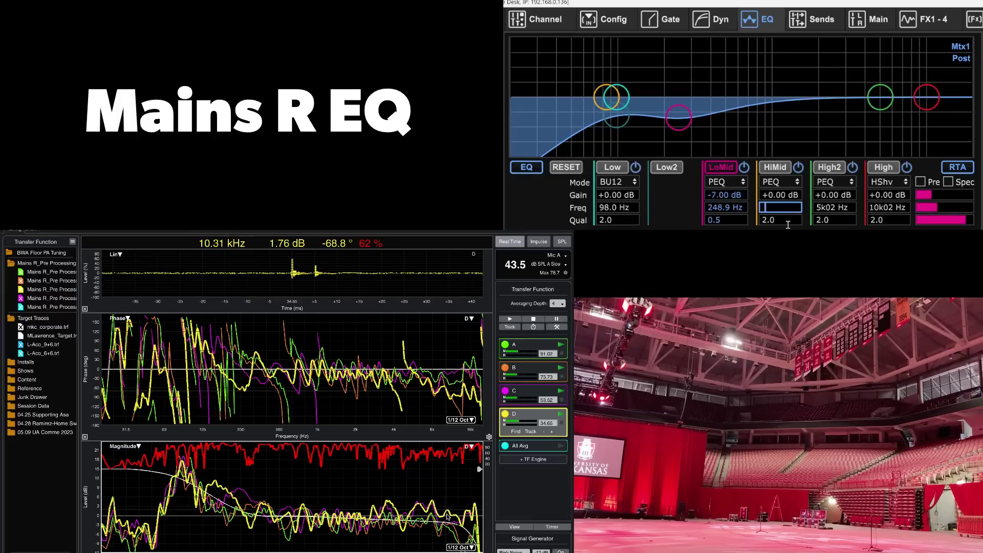
pyautogui.write('85.3 Hz')
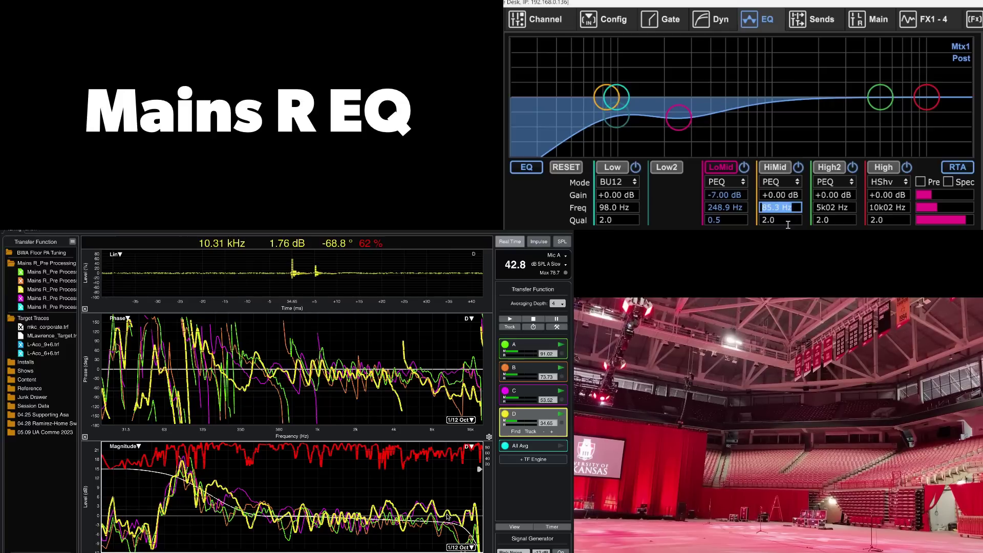
pyautogui.click(785, 221)
pyautogui.write('2.5')
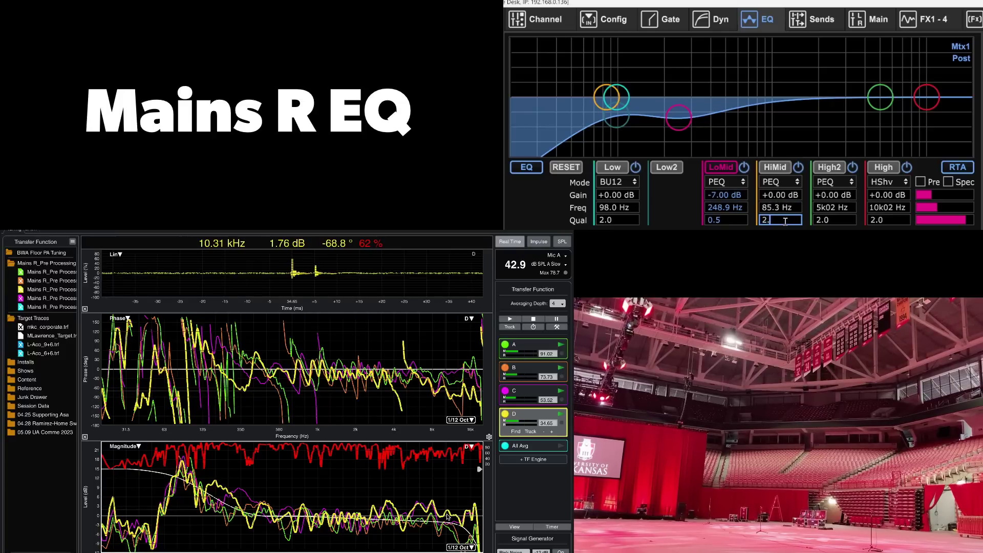
pyautogui.click(791, 195)
pyautogui.write('-3')
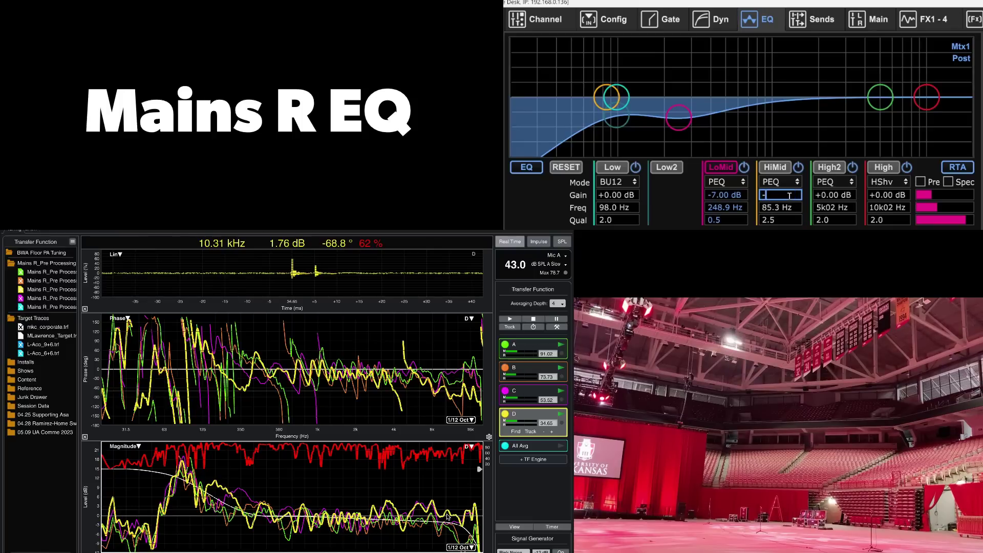
pyautogui.press('Return')
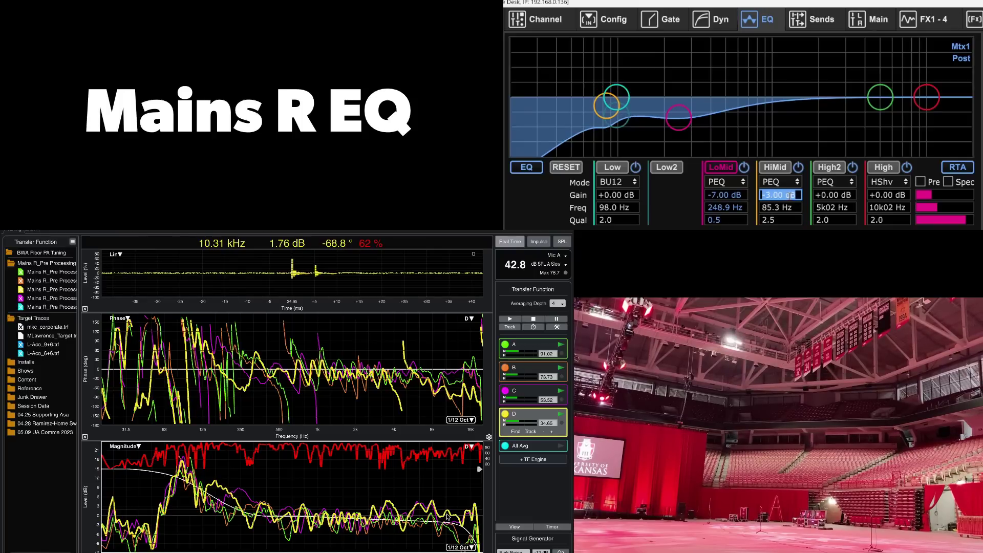
pyautogui.write('-4')
pyautogui.press('Return')
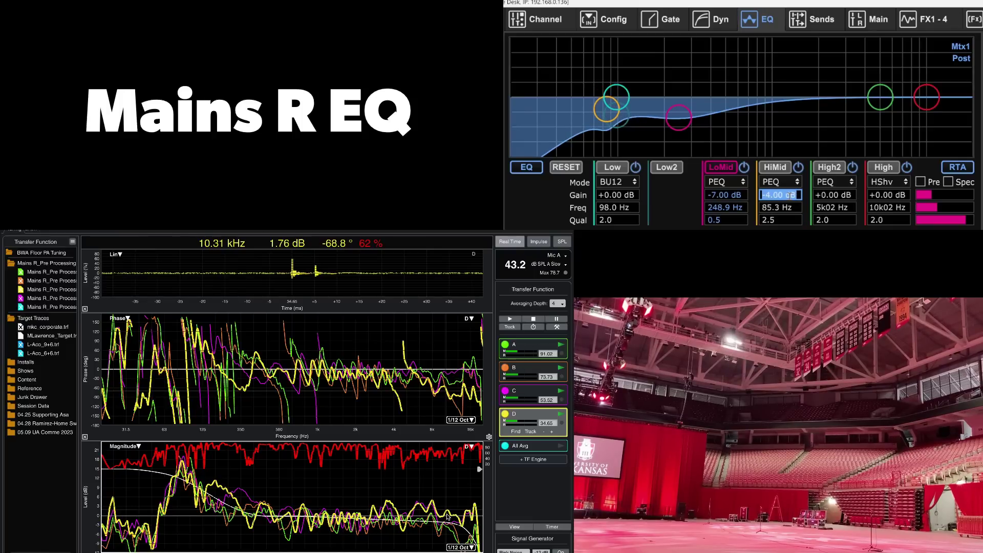
# Switch the High band to HCut mode with a 16k25 Hz cutoff frequency
pyautogui.click(896, 183)
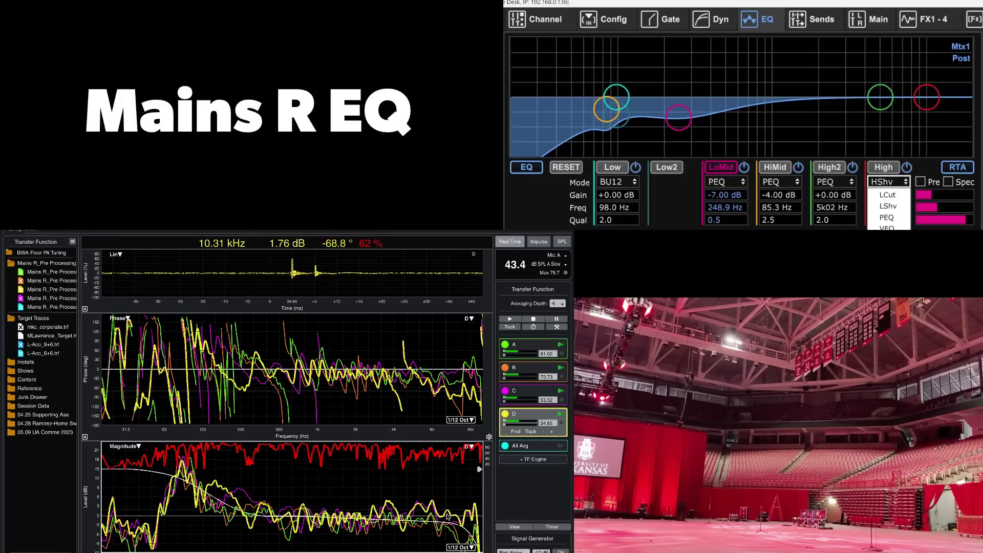
pyautogui.click(888, 251)
pyautogui.click(893, 208)
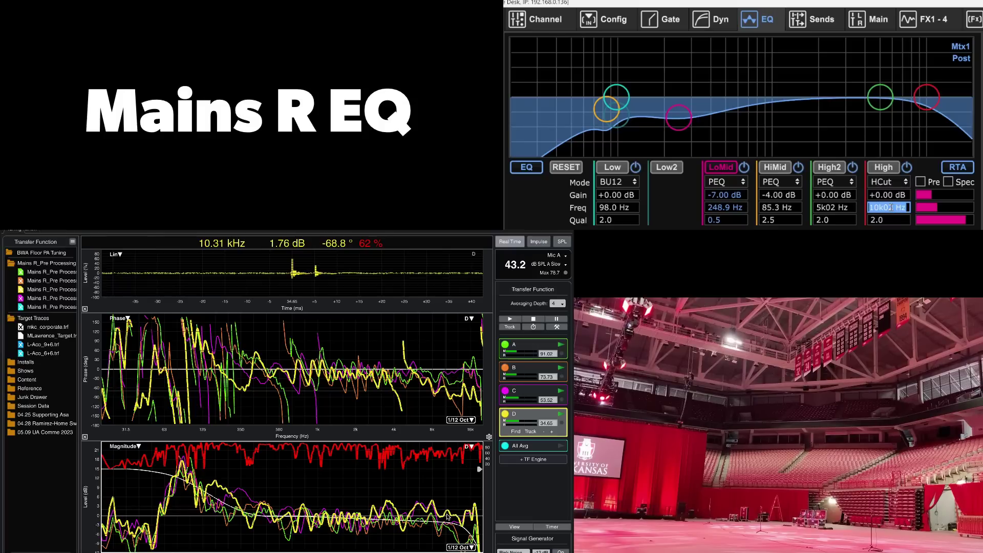
pyautogui.write('15')
pyautogui.press('BackSpace')
pyautogui.write('6k')
pyautogui.press('Return')
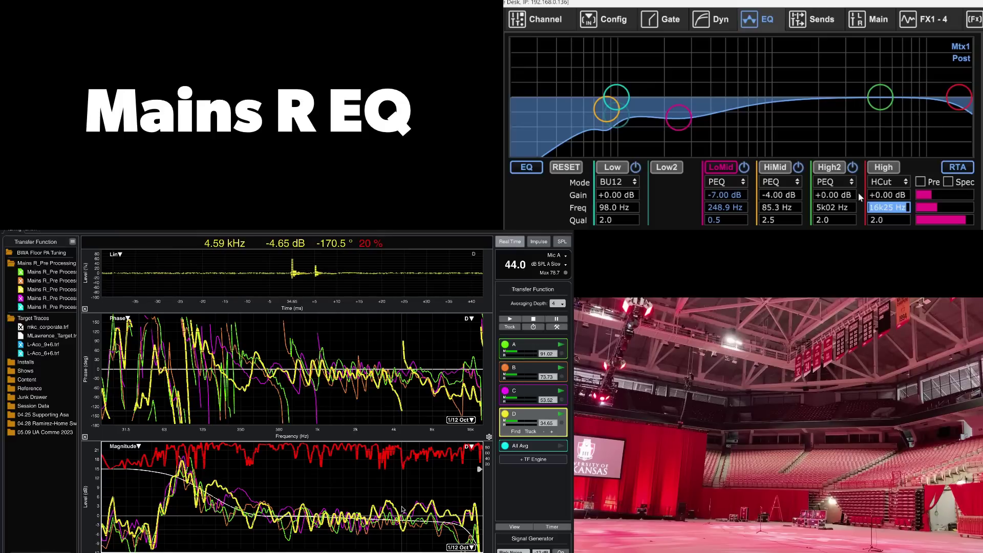
# Start pink noise and capture measurements A–D as 'Mains R_Post Processing'
pyautogui.press('n')
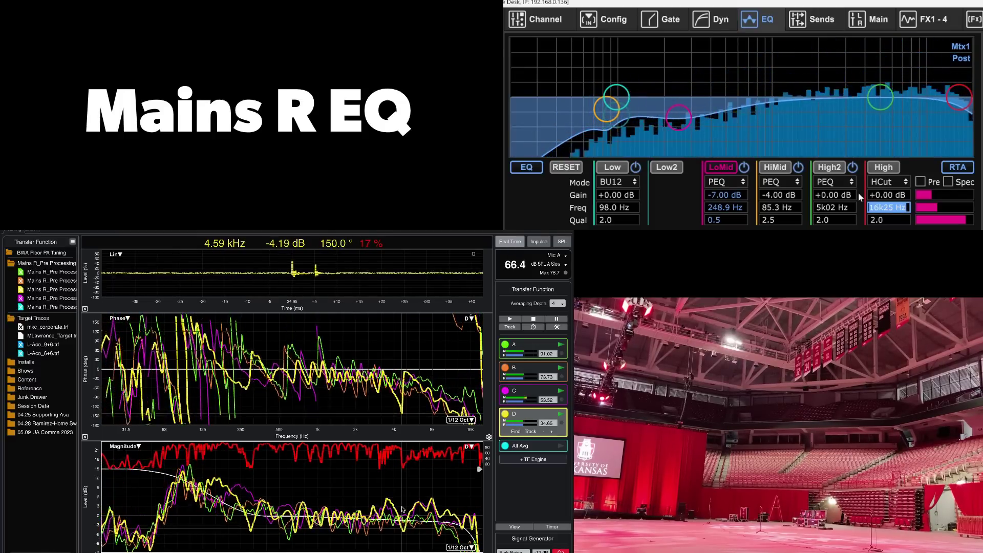
pyautogui.hotkey('shift', 'space')
pyautogui.write('Mains R_')
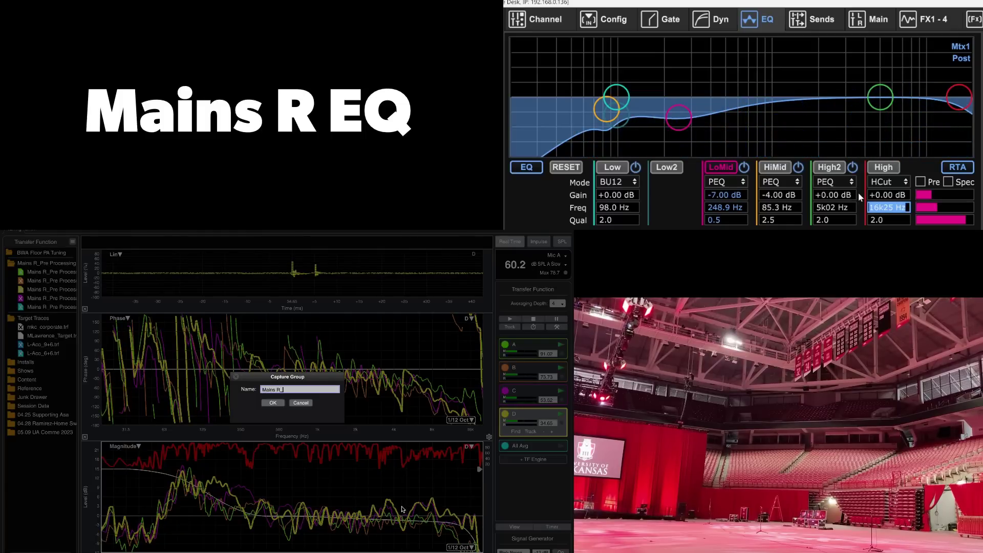
pyautogui.write('Post Processing 1')
pyautogui.press('Return')
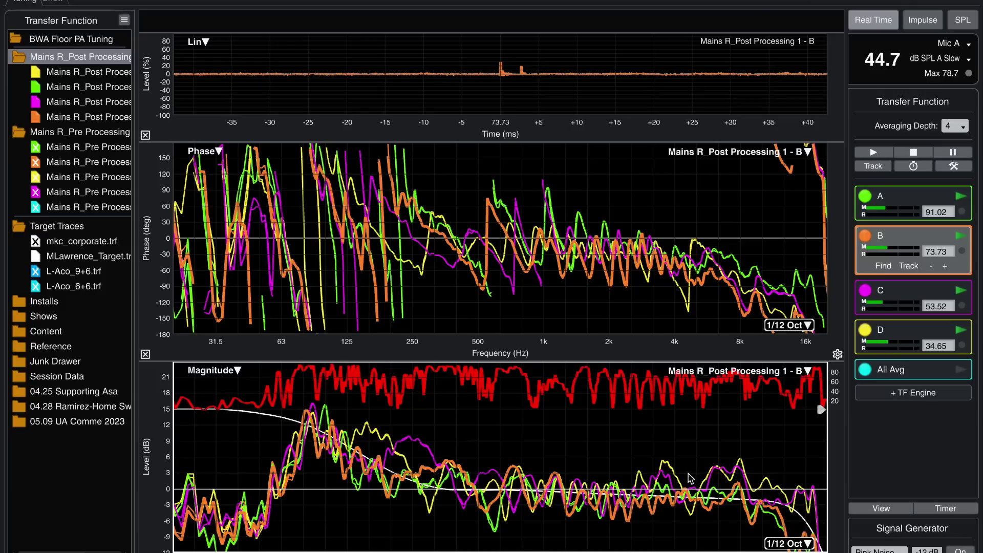
# Show the yellow, green, magenta and orange post-processing traces plus the MLawrence_Target curve
pyautogui.press('Down')
pyautogui.press('Down')
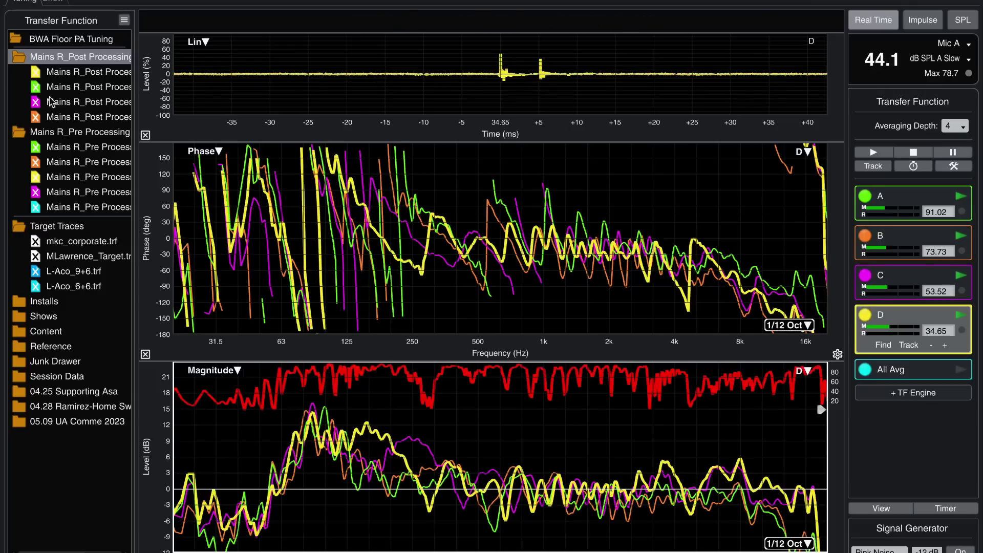
pyautogui.click(36, 75)
pyautogui.click(37, 88)
pyautogui.click(37, 102)
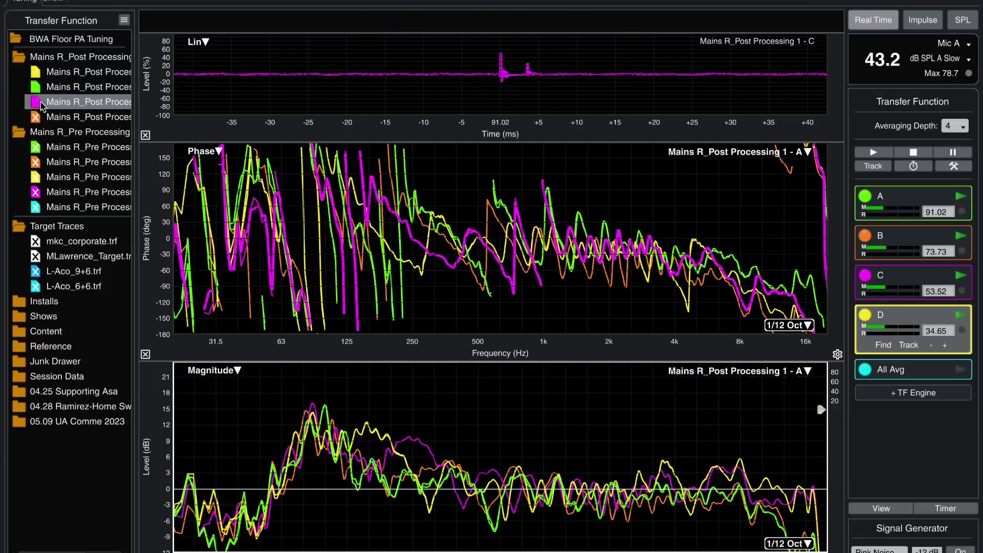
pyautogui.click(37, 117)
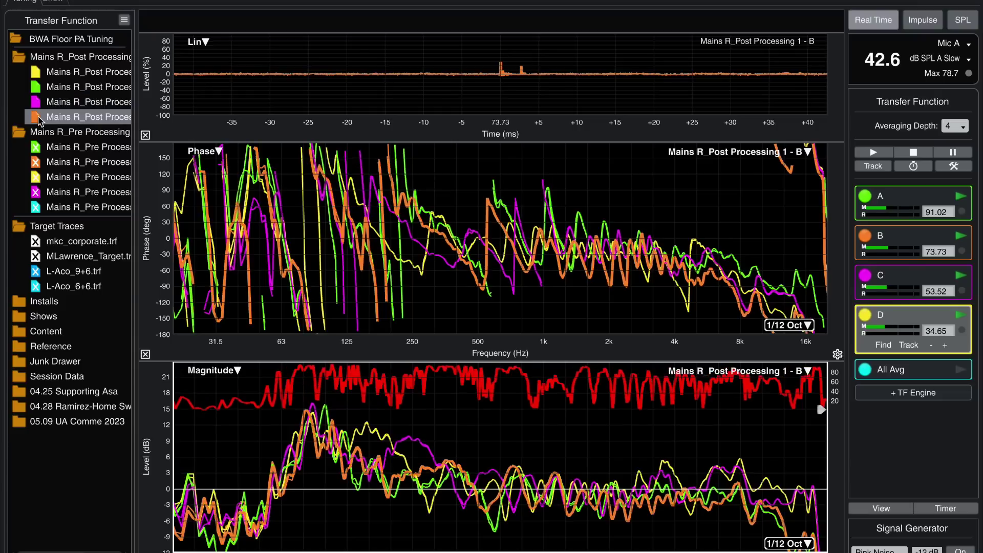
pyautogui.click(32, 255)
pyautogui.click(29, 256)
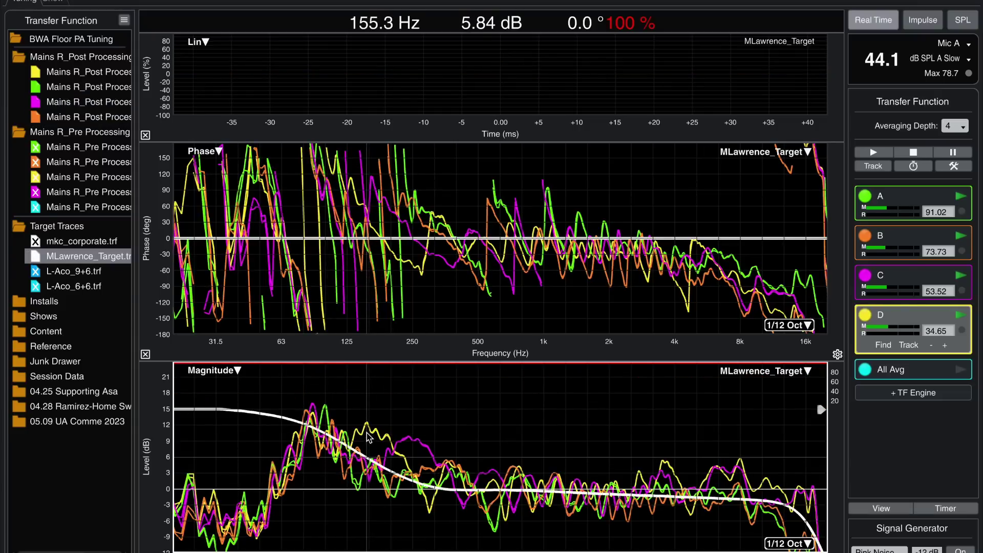
pyautogui.moveTo(352, 412); pyautogui.dragTo(468, 497)
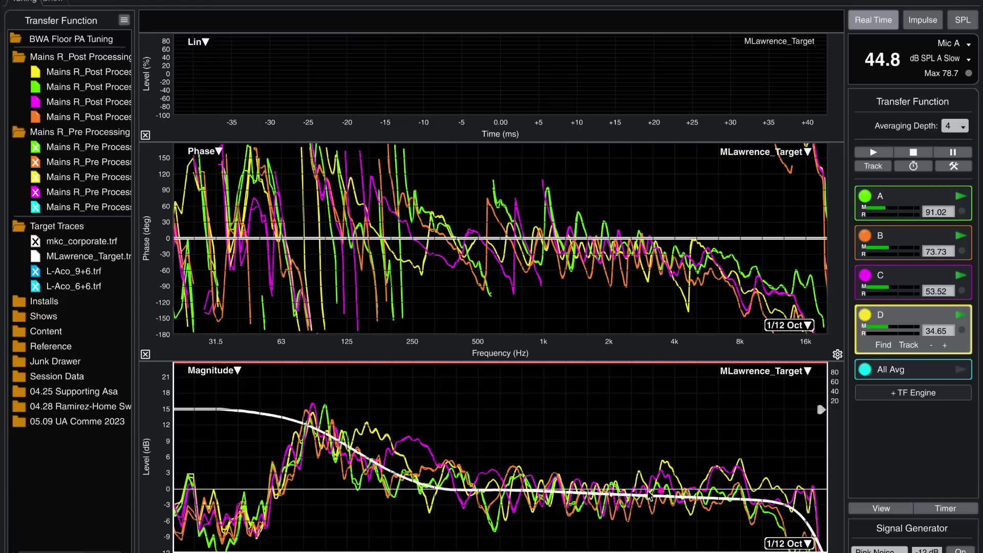
pyautogui.moveTo(648, 453); pyautogui.dragTo(757, 496)
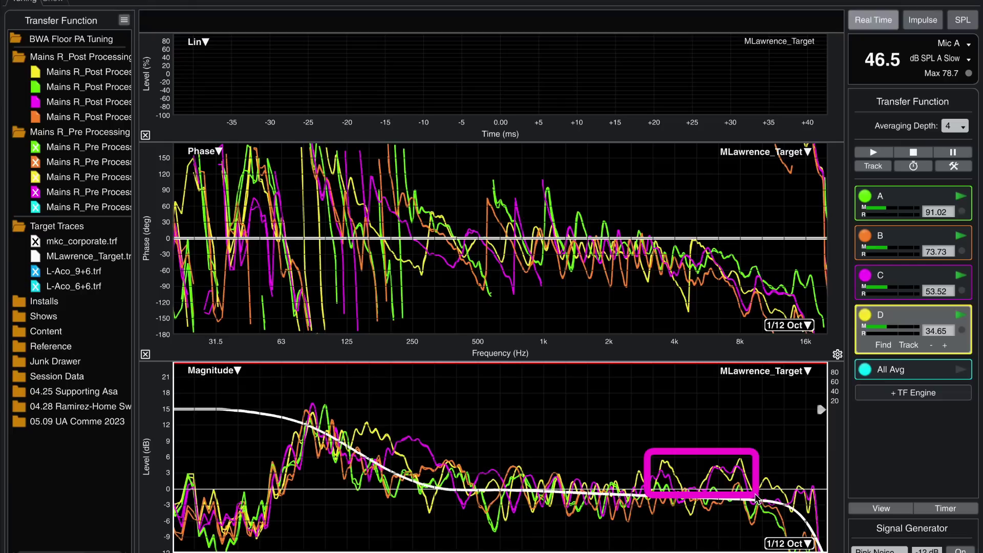
pyautogui.moveTo(766, 517); pyautogui.dragTo(770, 520)
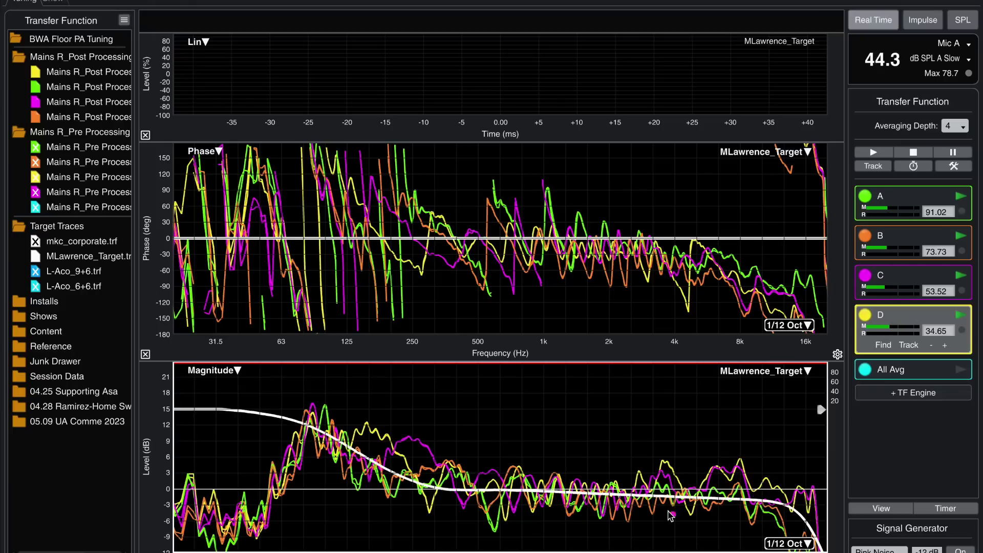